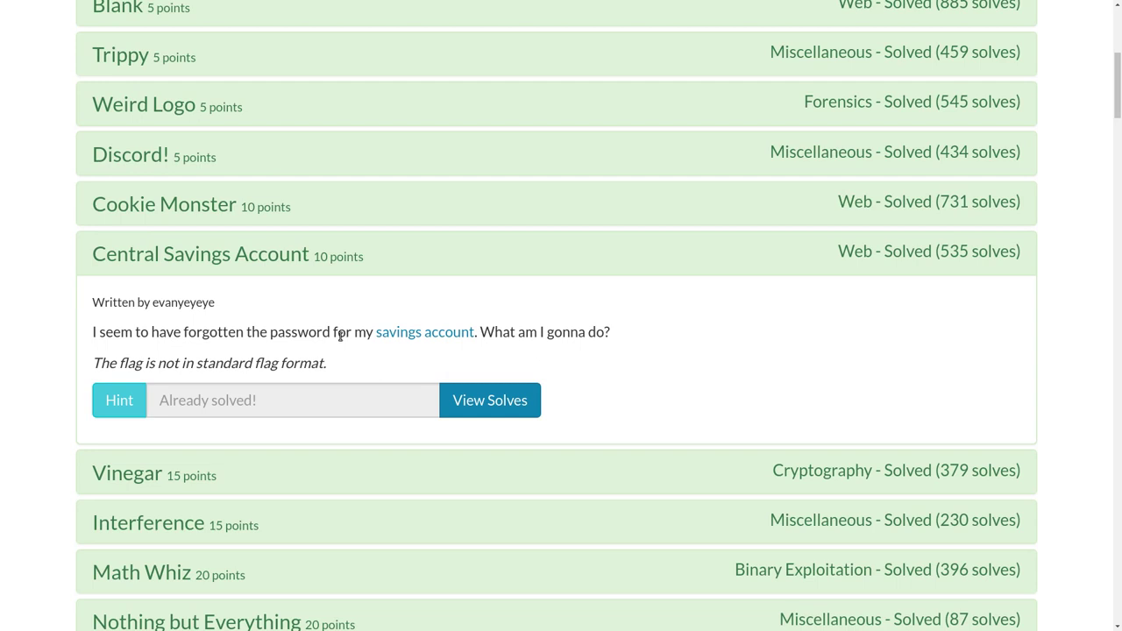
Step: Open the 'savings account' challenge site from the challenge description
{"action": "left_click_drag", "start_coordinate": [91, 335], "coordinate": [603, 336]}
{"action": "left_click", "coordinate": [482, 356]}
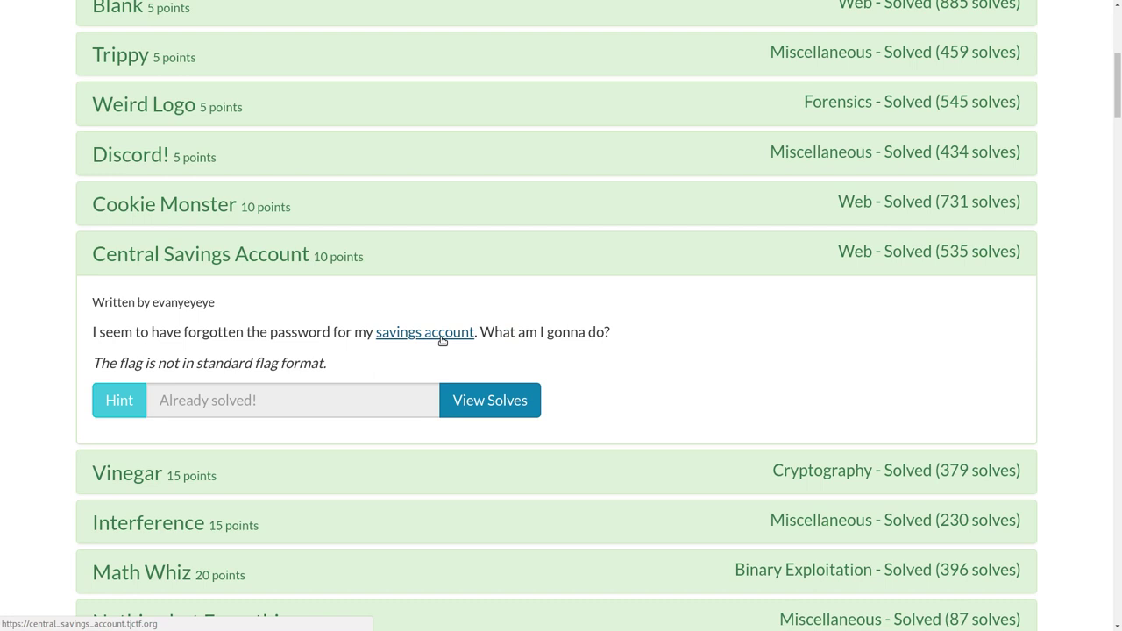
{"action": "left_click", "coordinate": [442, 337]}
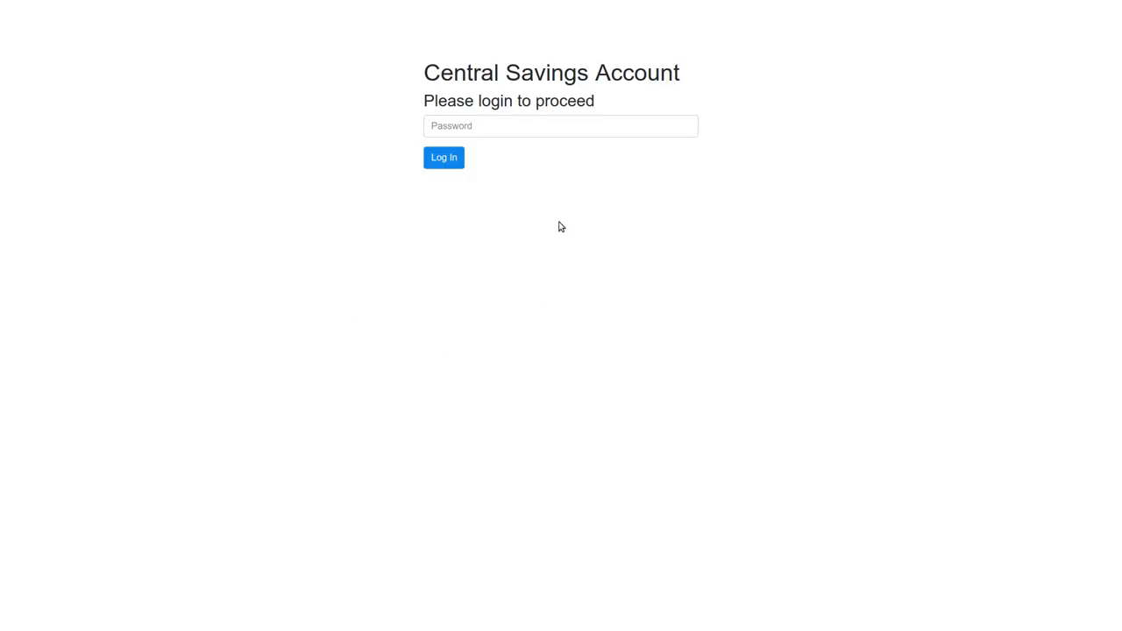
Step: Zoom in on the login page and enter a short test password in the Password field
{"action": "key", "text": "ctrl+plus"}
{"action": "key", "text": "ctrl+plus"}
{"action": "key", "text": "ctrl+plus"}
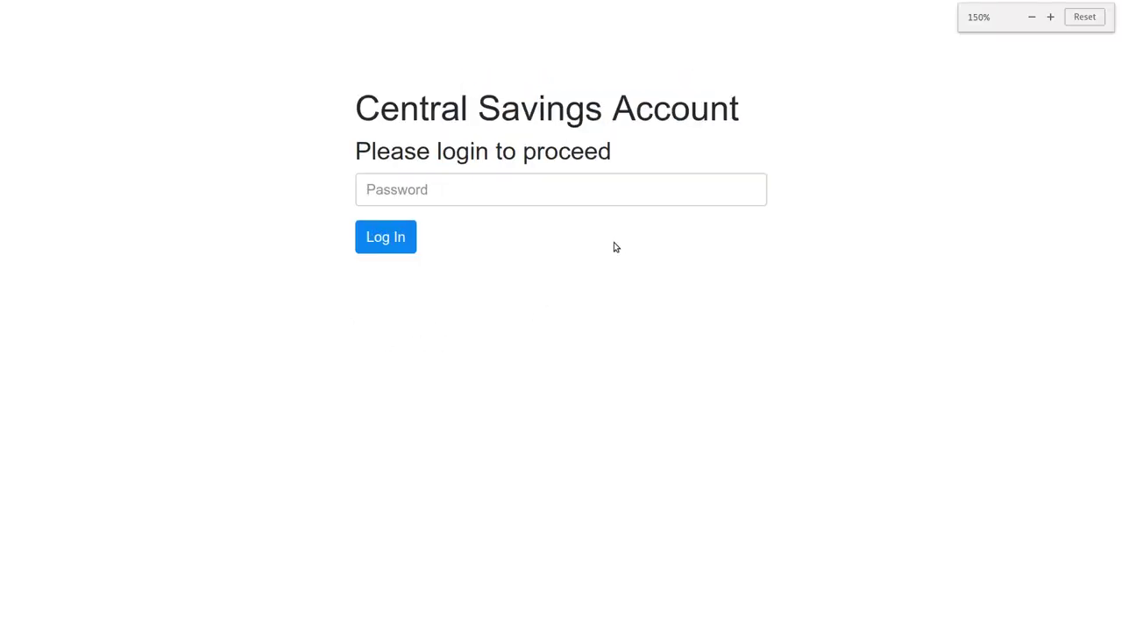
{"action": "left_click", "coordinate": [528, 191]}
{"action": "type", "text": "••"}
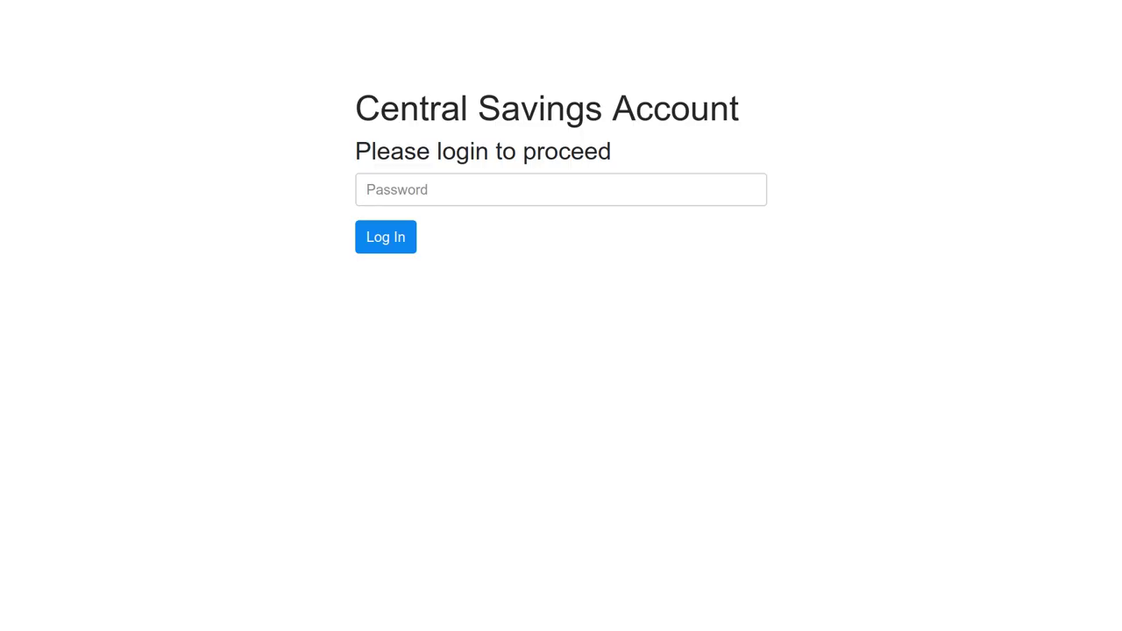
Step: View the login page's HTML source enlarged and highlight the /static/main.js script path
{"action": "right_click", "coordinate": [594, 280]}
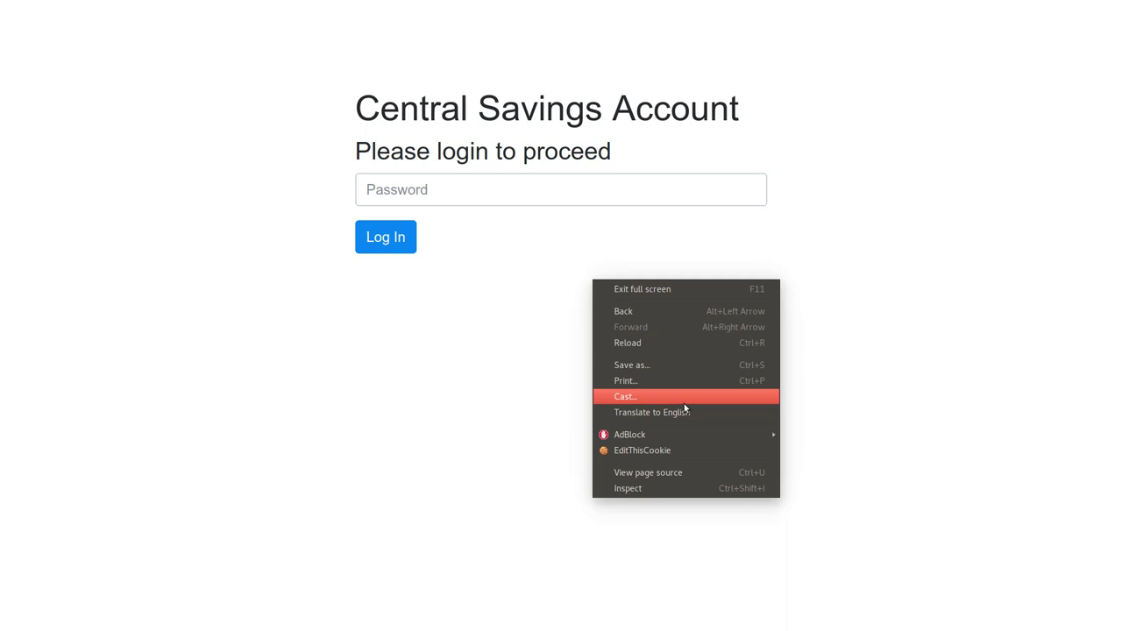
{"action": "left_click", "coordinate": [664, 472]}
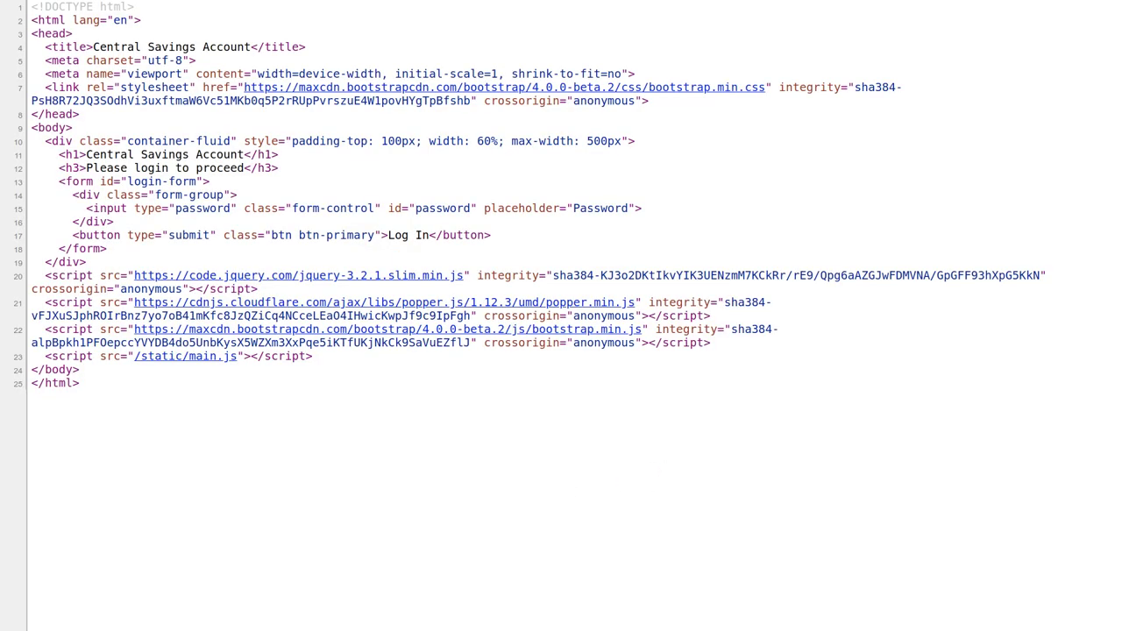
{"action": "key", "text": "ctrl+plus"}
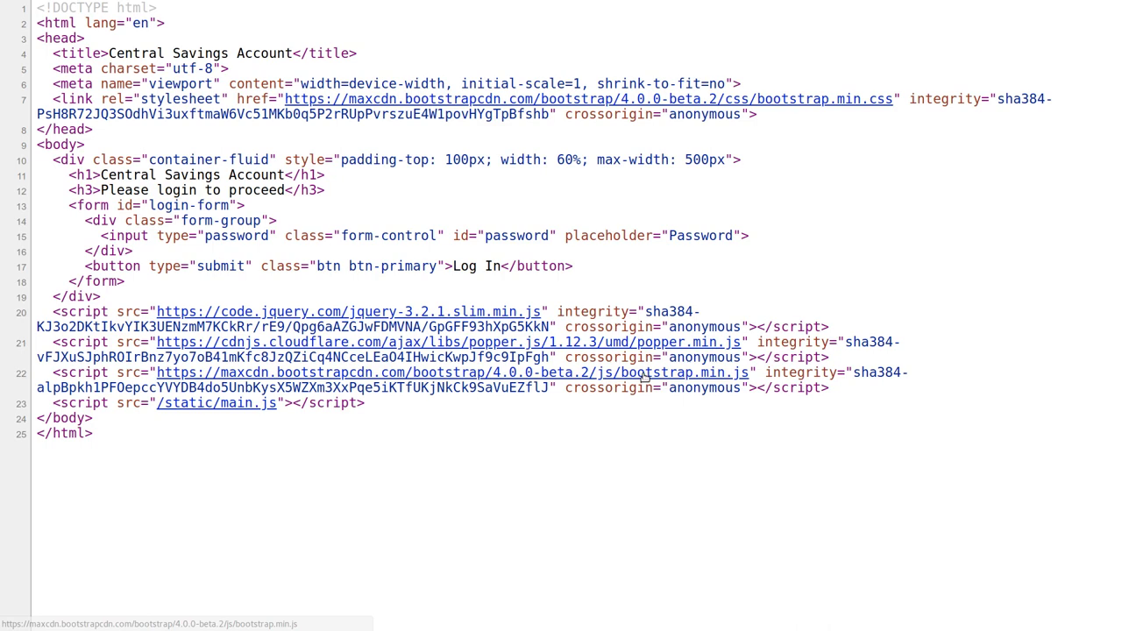
{"action": "left_click_drag", "start_coordinate": [148, 405], "coordinate": [285, 405]}
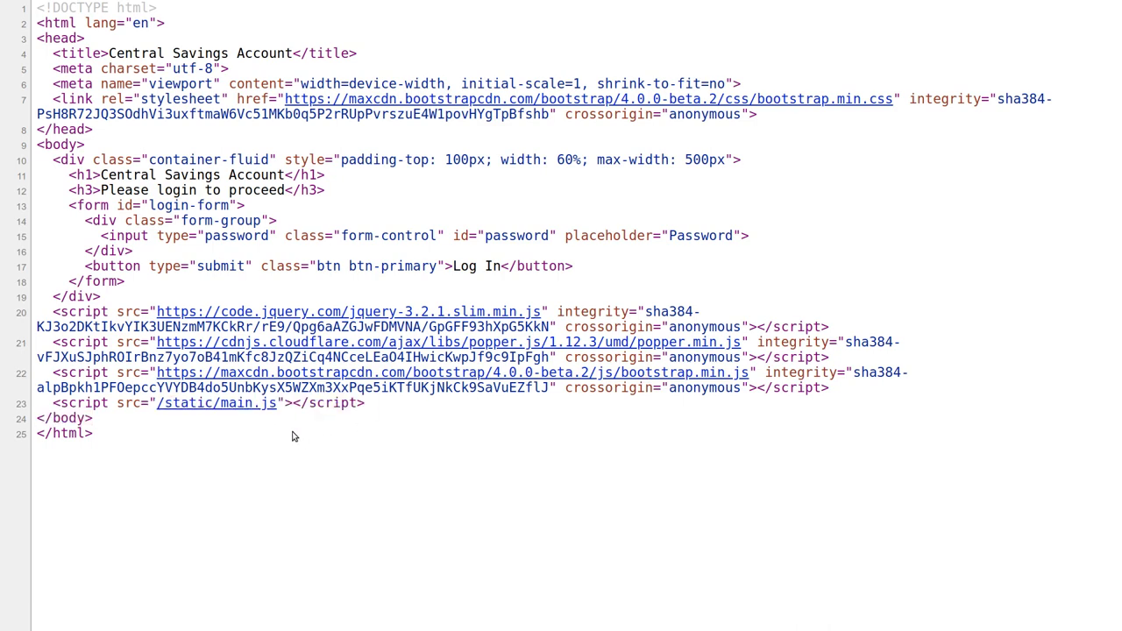
Step: Open /static/main.js and highlight the md5 function name at its start
{"action": "left_click", "coordinate": [246, 408]}
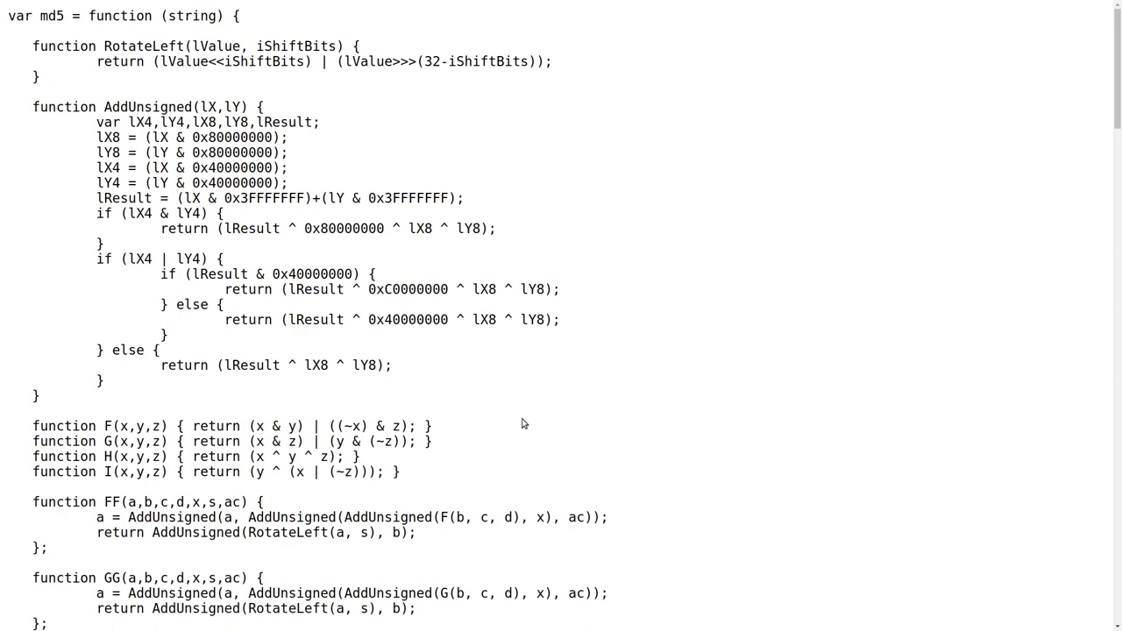
{"action": "left_click_drag", "start_coordinate": [70, 410], "coordinate": [22, 12]}
{"action": "double_click", "coordinate": [55, 15]}
{"action": "left_click", "coordinate": [92, 108]}
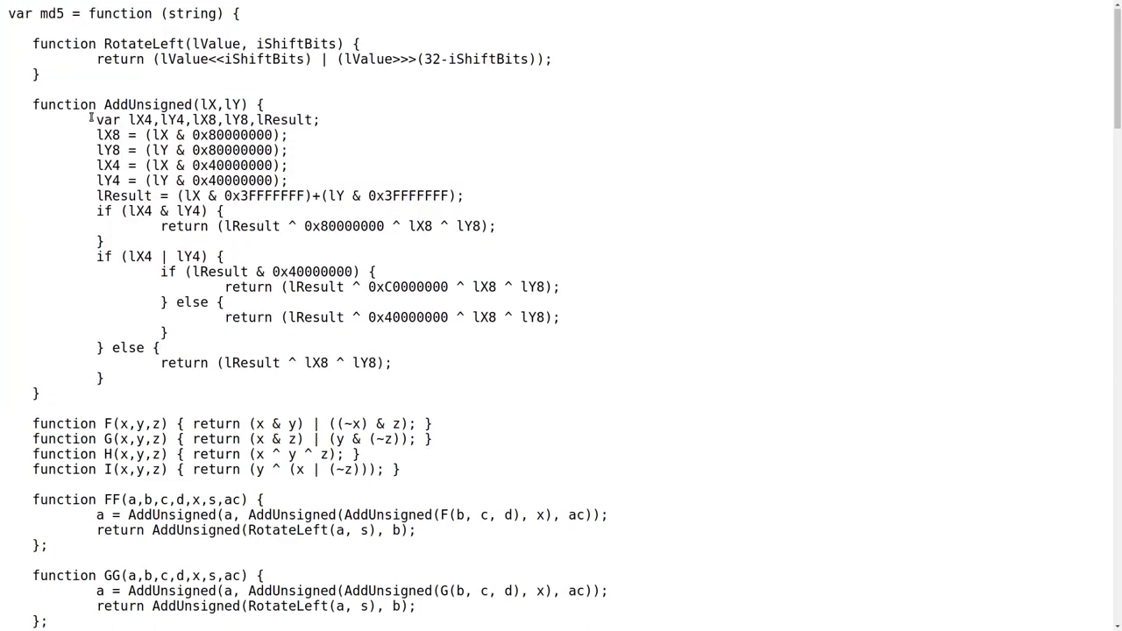
Step: Scroll down through the md5 function's round constants and helper code
{"action": "scroll", "coordinate": [91, 123], "scroll_direction": "down", "scroll_amount": 2}
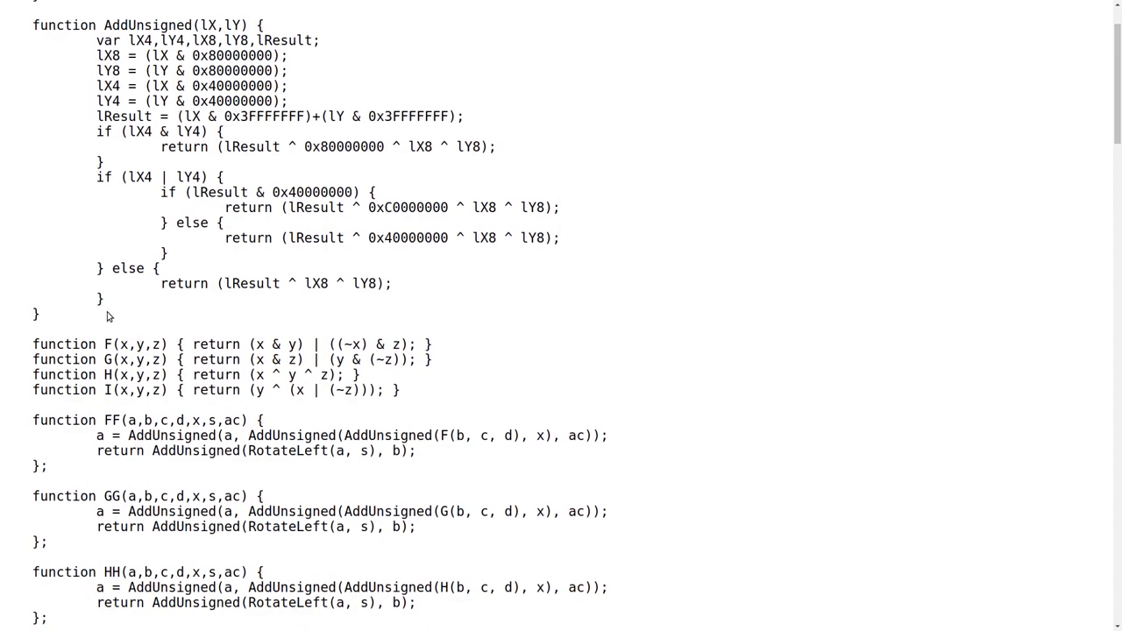
{"action": "scroll", "coordinate": [109, 316], "scroll_direction": "down", "scroll_amount": 5}
{"action": "scroll", "coordinate": [109, 316], "scroll_direction": "down", "scroll_amount": 7}
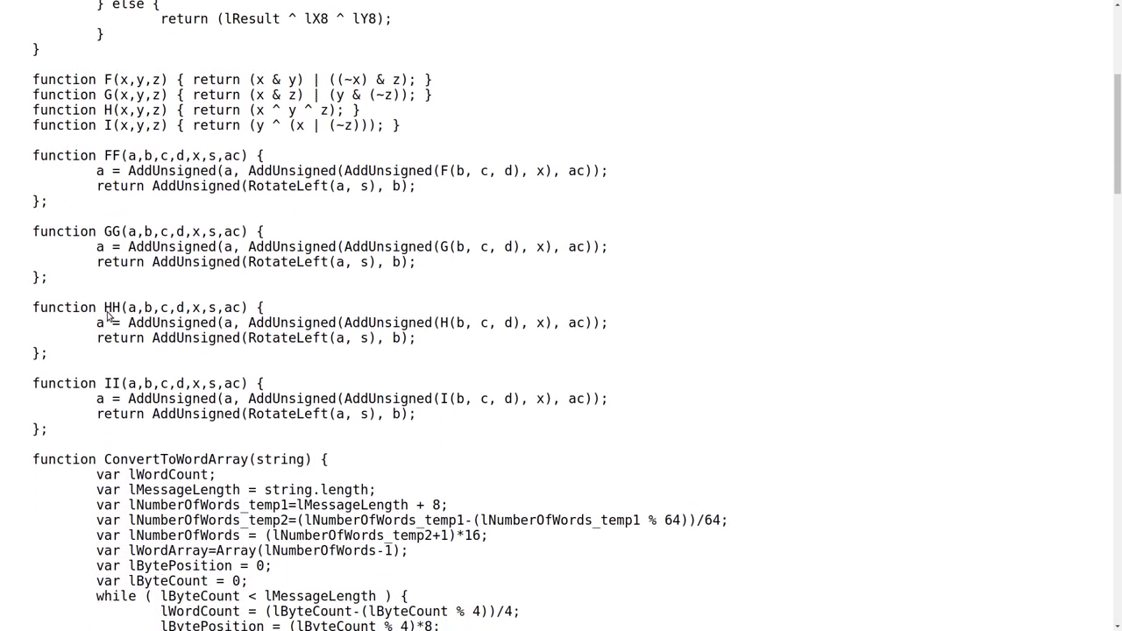
{"action": "scroll", "coordinate": [377, 315], "scroll_direction": "down", "scroll_amount": 8}
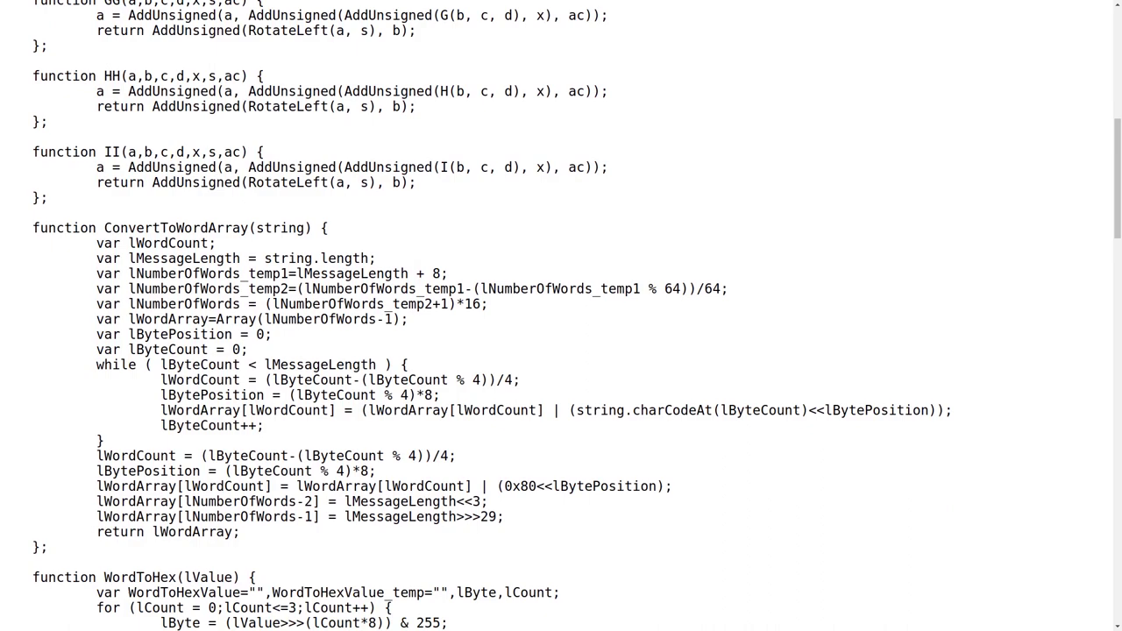
{"action": "scroll", "coordinate": [561, 316], "scroll_direction": "down", "scroll_amount": 10}
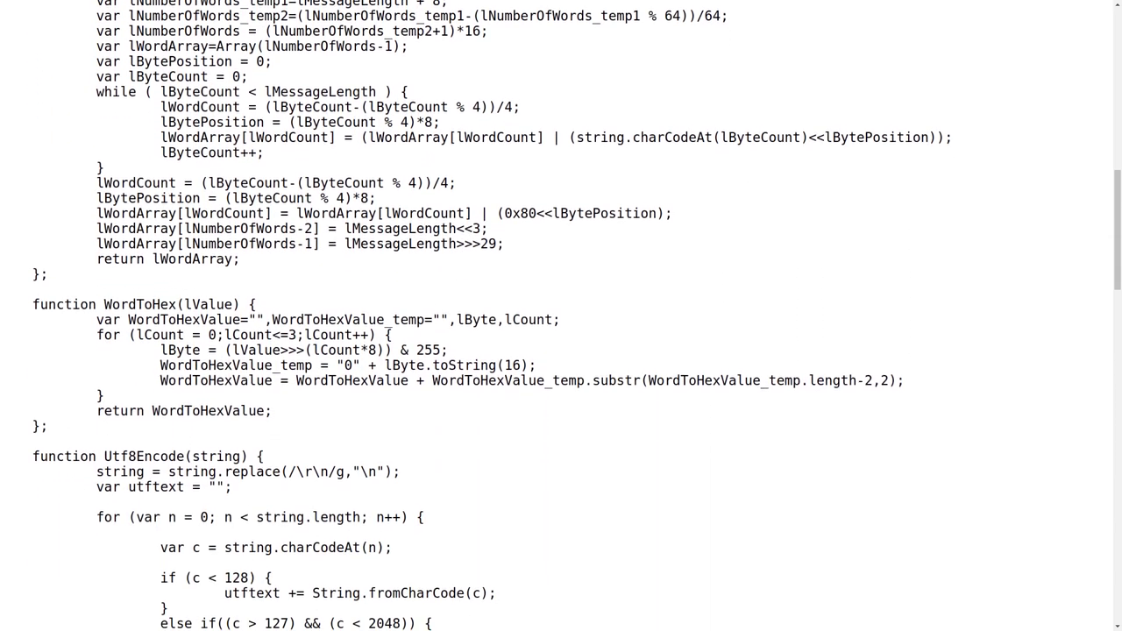
{"action": "scroll", "coordinate": [560, 315], "scroll_direction": "down", "scroll_amount": 17}
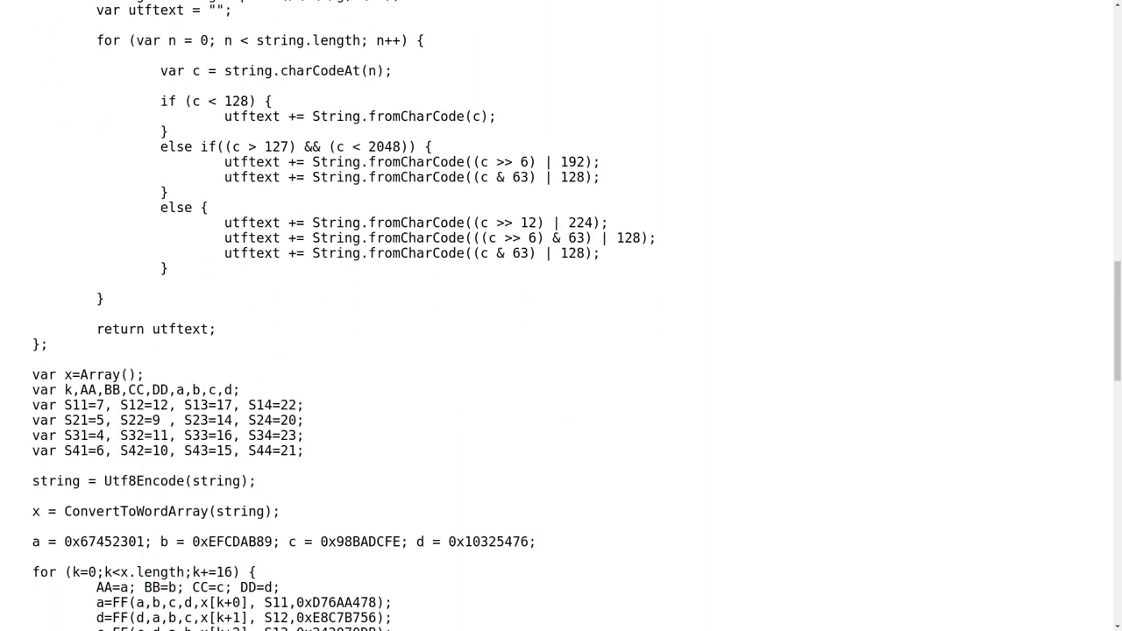
{"action": "scroll", "coordinate": [561, 315], "scroll_direction": "down", "scroll_amount": 4}
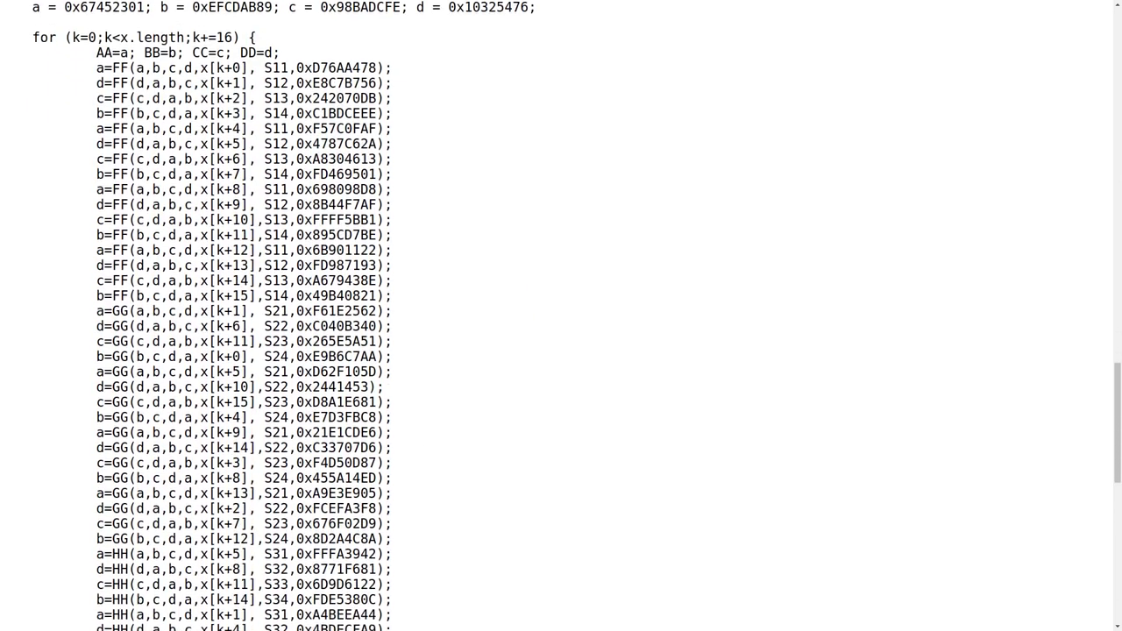
Step: Search main.js for 'login' to locate the login check
{"action": "key", "text": "ctrl+f"}
{"action": "type", "text": "login"}
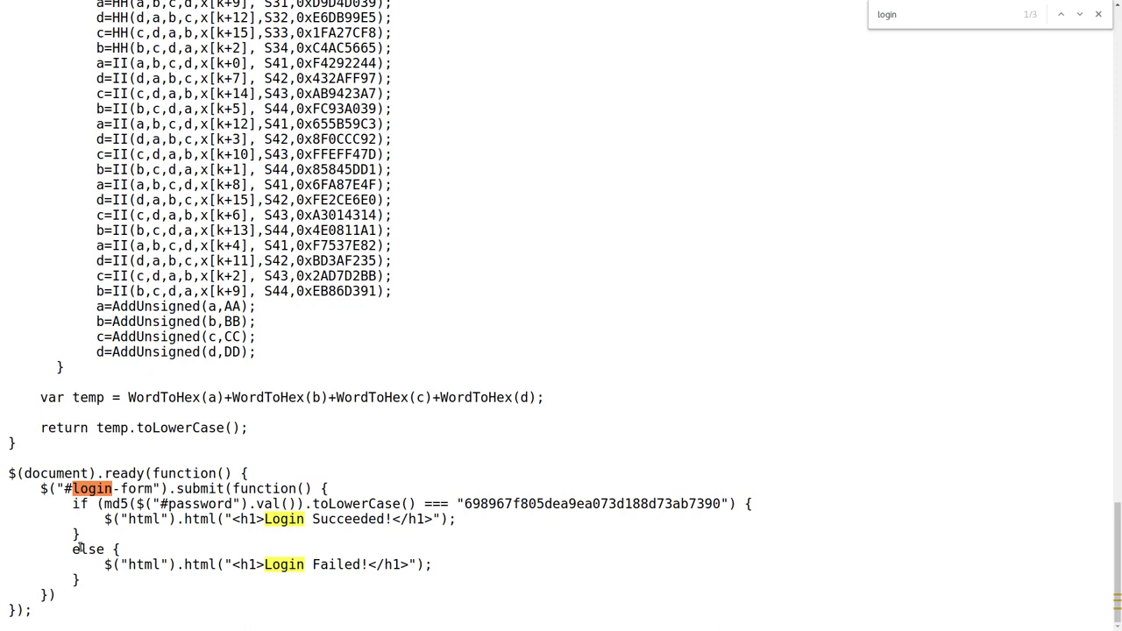
{"action": "left_click", "coordinate": [1098, 14]}
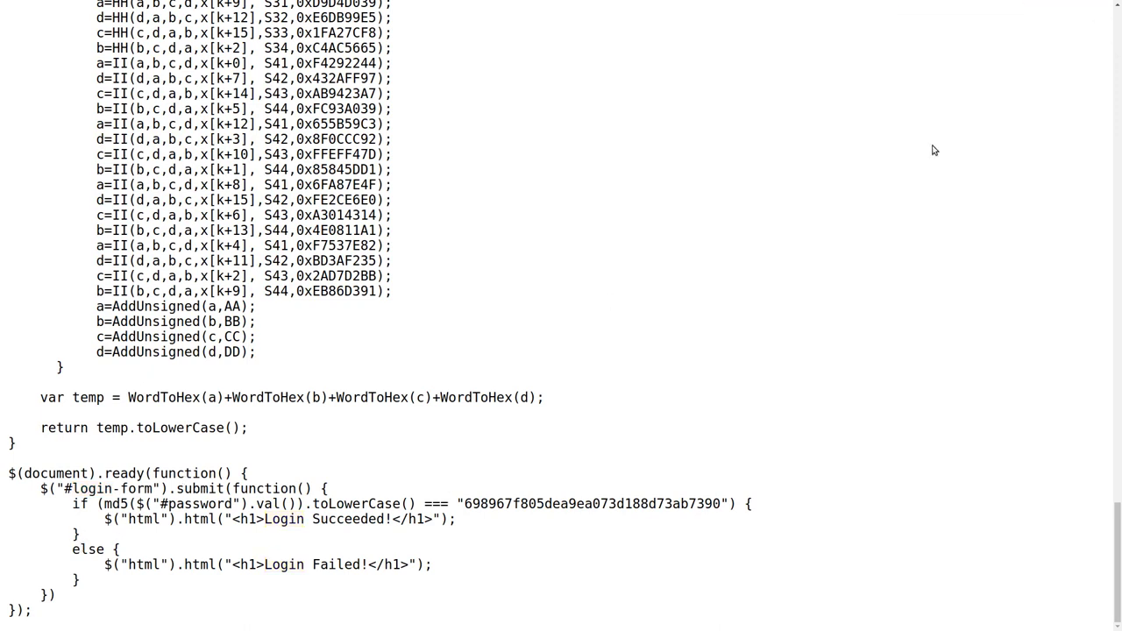
Step: Highlight the md5 call and password field lookup in the login check
{"action": "double_click", "coordinate": [109, 504]}
{"action": "left_click_drag", "start_coordinate": [135, 504], "coordinate": [168, 504]}
{"action": "left_click", "coordinate": [298, 504]}
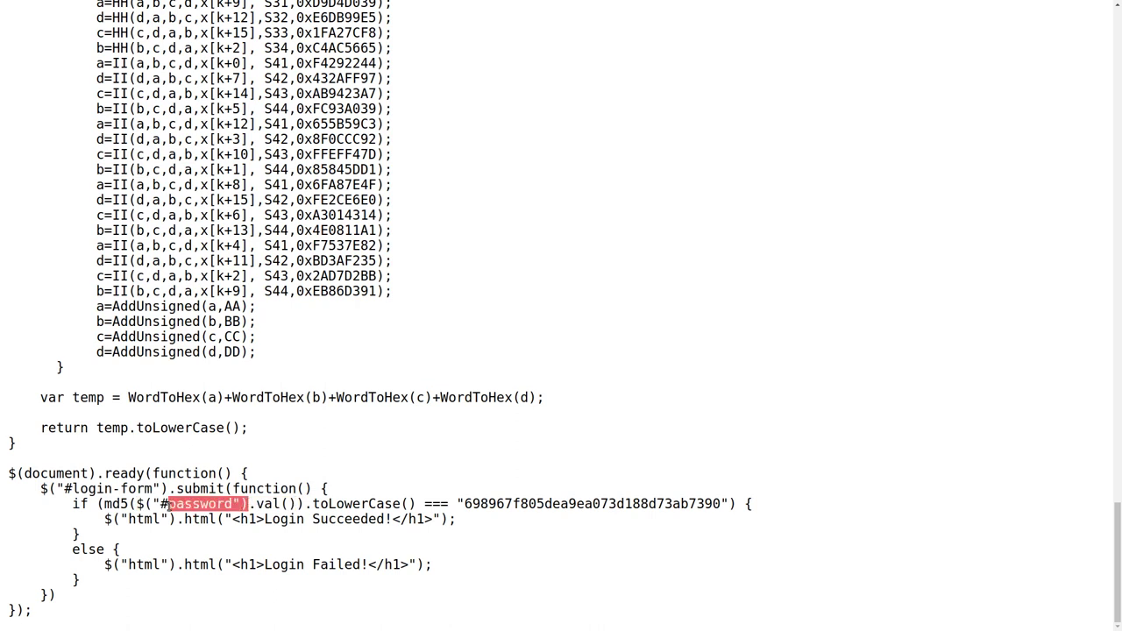
{"action": "left_click", "coordinate": [300, 504]}
{"action": "left_click_drag", "start_coordinate": [319, 504], "coordinate": [333, 504]}
{"action": "left_click_drag", "start_coordinate": [456, 504], "coordinate": [165, 533]}
{"action": "left_click", "coordinate": [720, 504]}
Step: Copy the hard-coded MD5 hash the password is compared against
{"action": "right_click", "coordinate": [464, 506]}
{"action": "left_click", "coordinate": [489, 513]}
{"action": "left_click", "coordinate": [165, 533]}
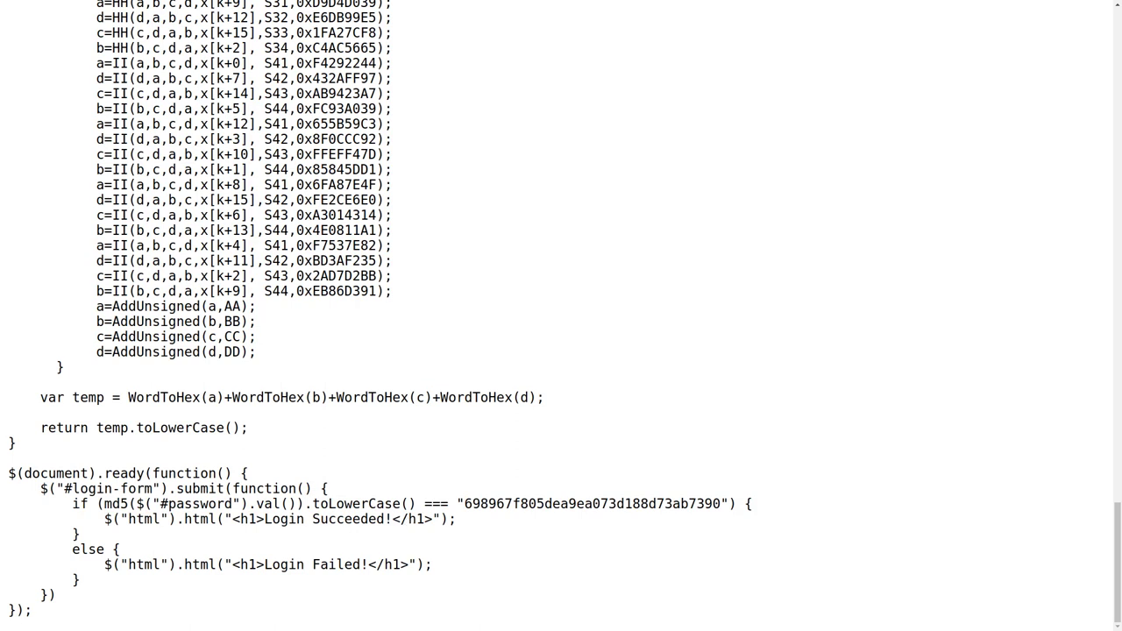
{"action": "double_click", "coordinate": [545, 503]}
{"action": "right_click", "coordinate": [491, 506]}
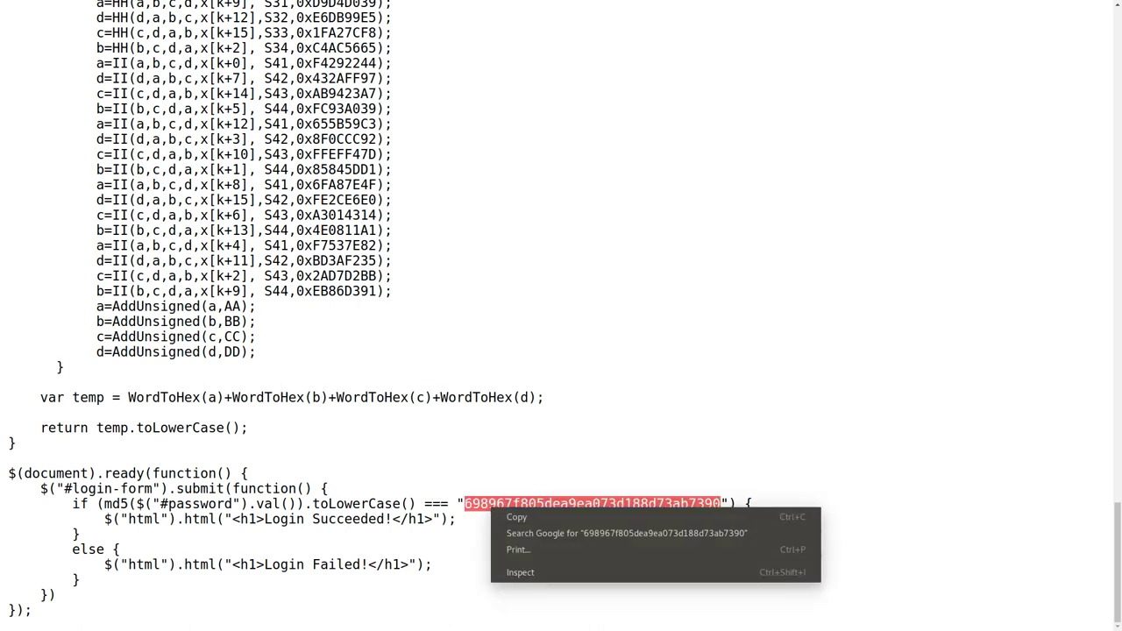
{"action": "left_click", "coordinate": [512, 518]}
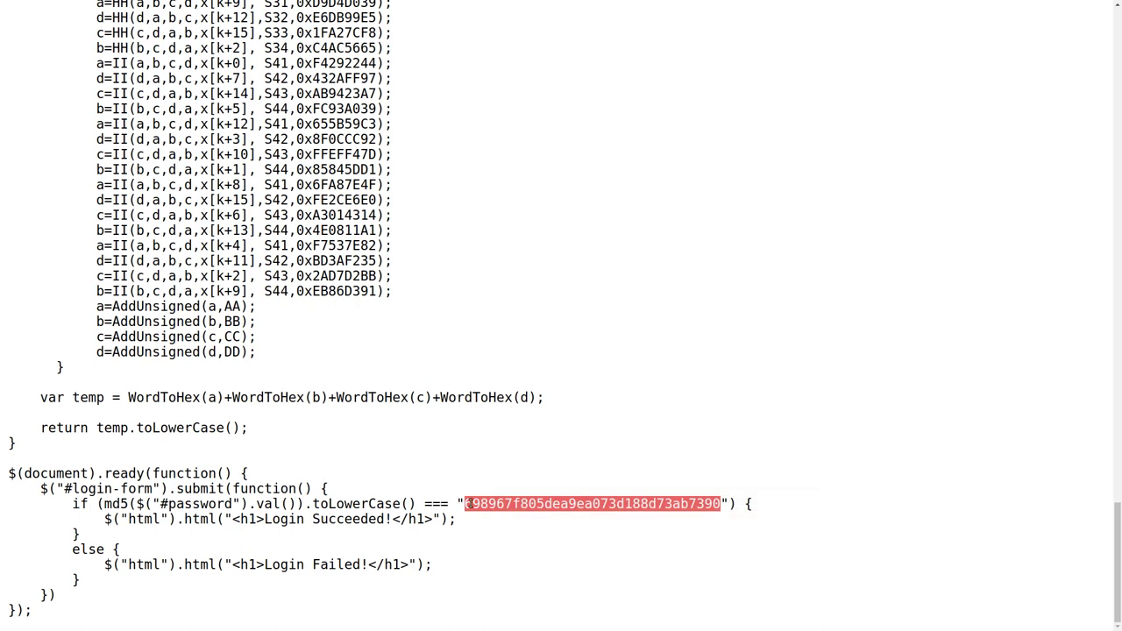
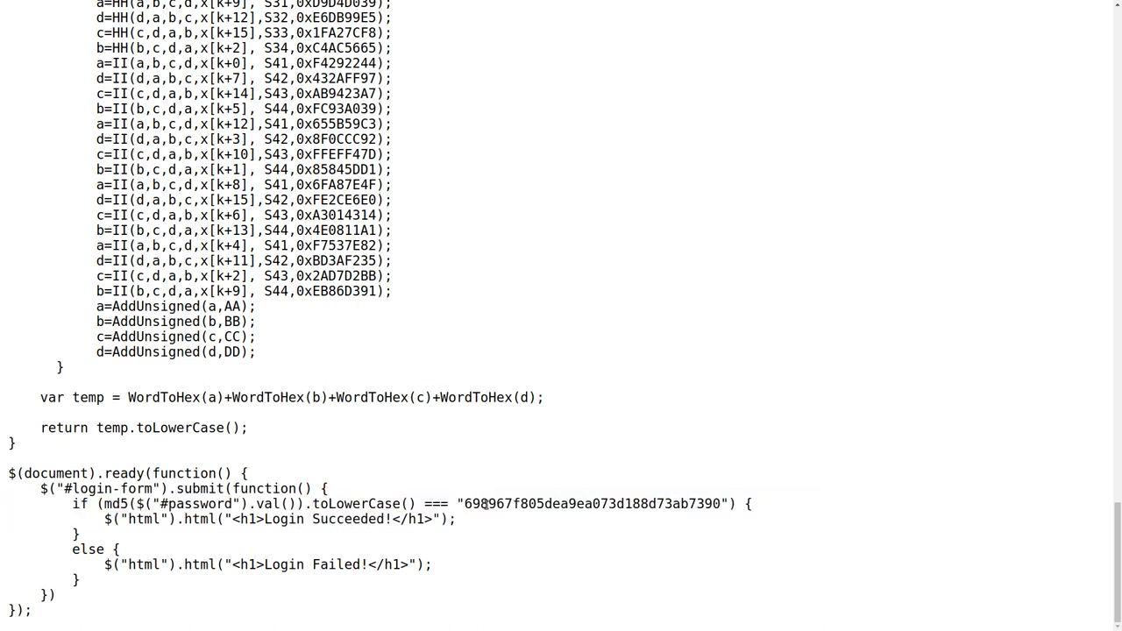
{"action": "double_click", "coordinate": [476, 506]}
{"action": "right_click", "coordinate": [475, 508]}
{"action": "left_click", "coordinate": [501, 515]}
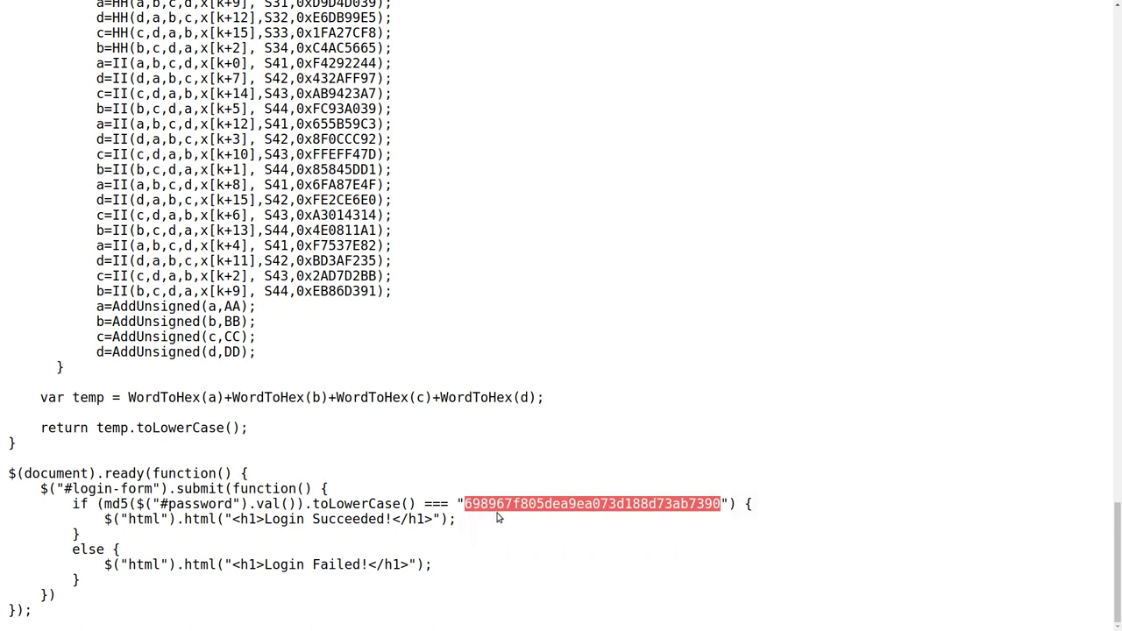
{"action": "key", "text": "ctrl+t"}
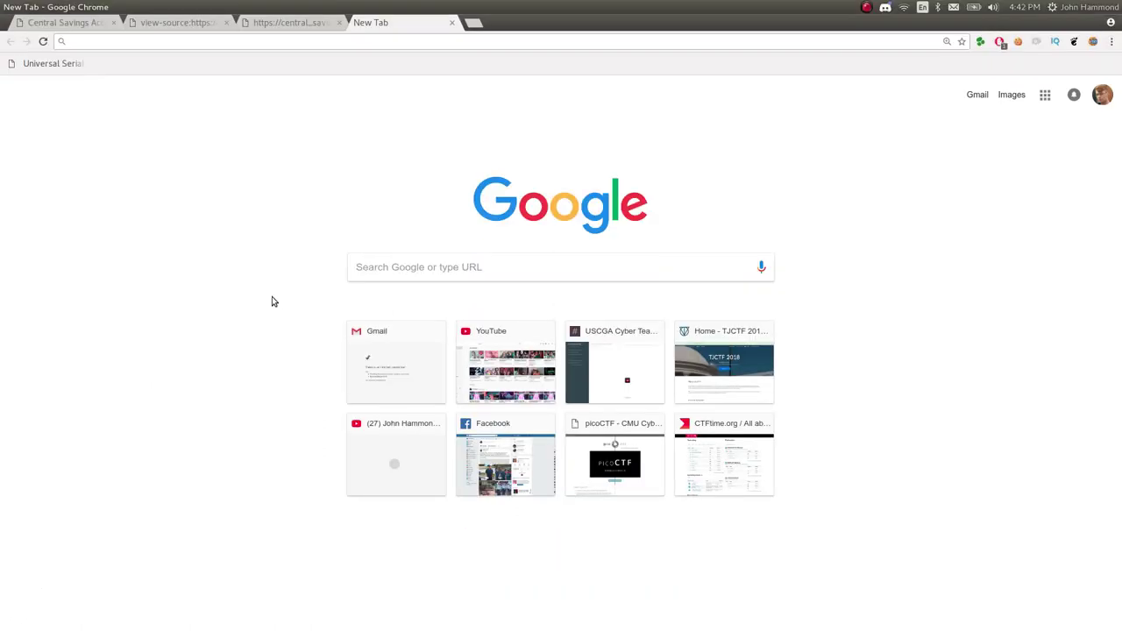
Step: Enter 'hash crack' in the new tab's address bar to search for hash-cracking sites
{"action": "type", "text": "hash crack"}
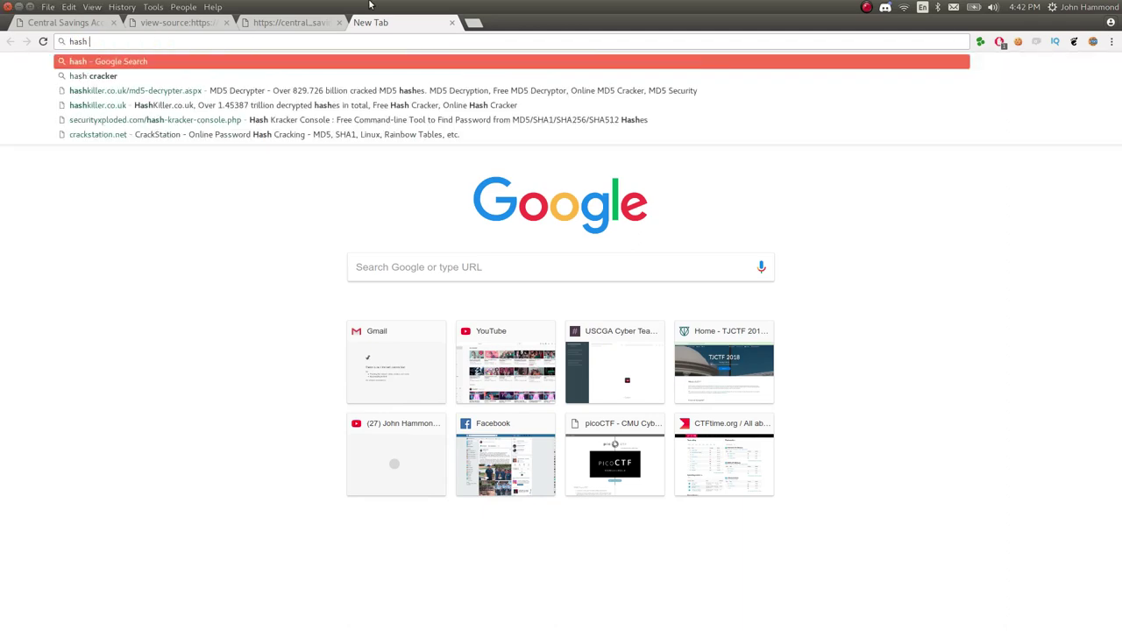
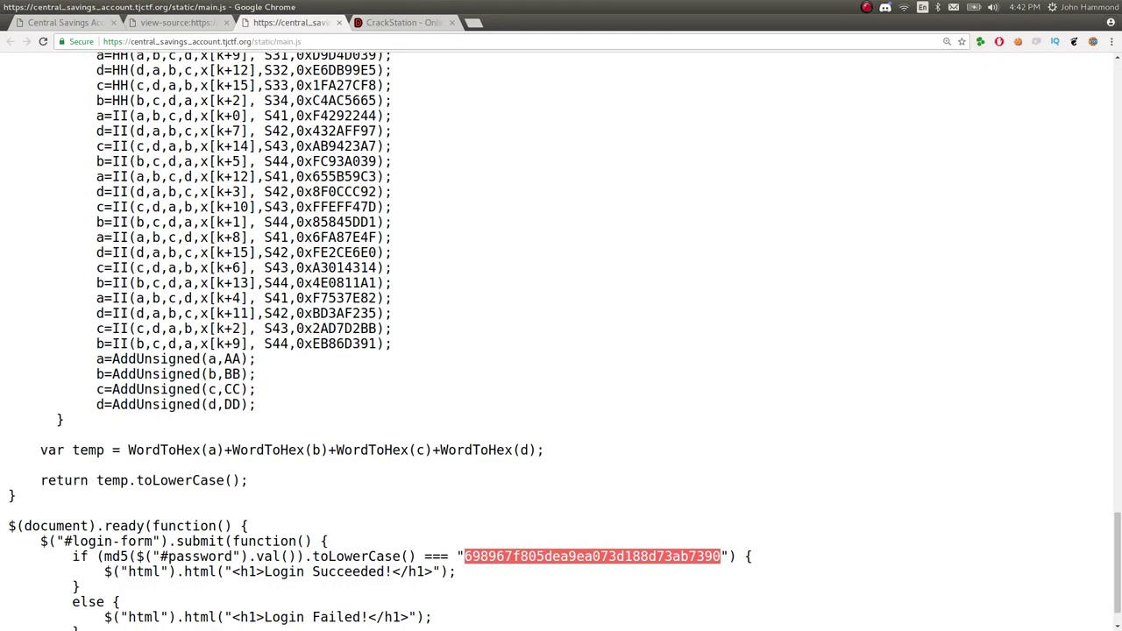
Step: Remove /static/main.js from the address to load the Central Savings Account root page
{"action": "key", "text": "ctrl+l"}
{"action": "key", "text": "End"}
{"action": "key", "text": "BackSpace"}
{"action": "key", "text": "BackSpace"}
{"action": "key", "text": "BackSpace"}
{"action": "key", "text": "BackSpace"}
{"action": "key", "text": "BackSpace"}
{"action": "key", "text": "BackSpace"}
{"action": "key", "text": "BackSpace"}
{"action": "key", "text": "BackSpace"}
{"action": "key", "text": "BackSpace"}
{"action": "key", "text": "BackSpace"}
{"action": "key", "text": "BackSpace"}
{"action": "key", "text": "BackSpace"}
{"action": "key", "text": "BackSpace"}
{"action": "key", "text": "BackSpace"}
{"action": "key", "text": "BackSpace"}
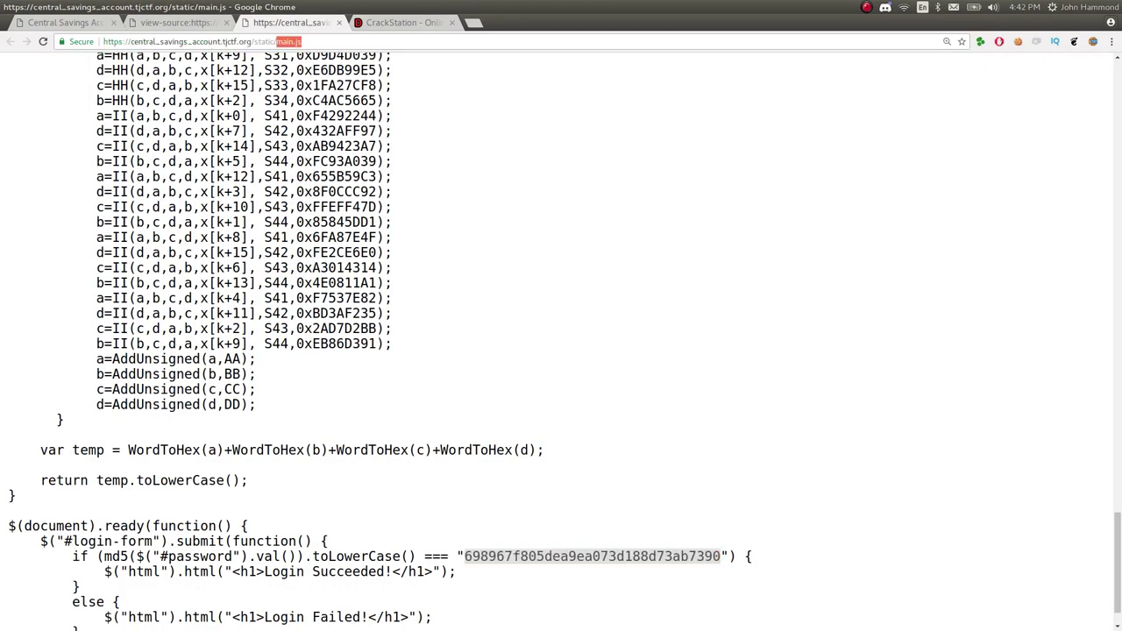
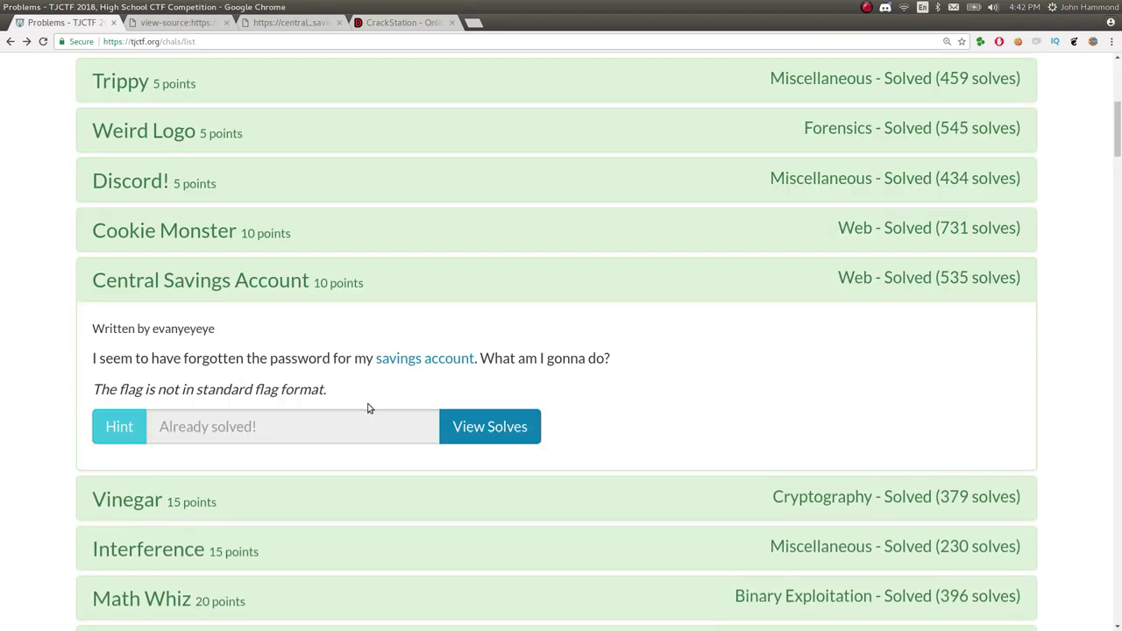
Step: Leave Chrome, where the Central Savings Account challenge is now solved
{"action": "key", "text": "alt+Tab"}
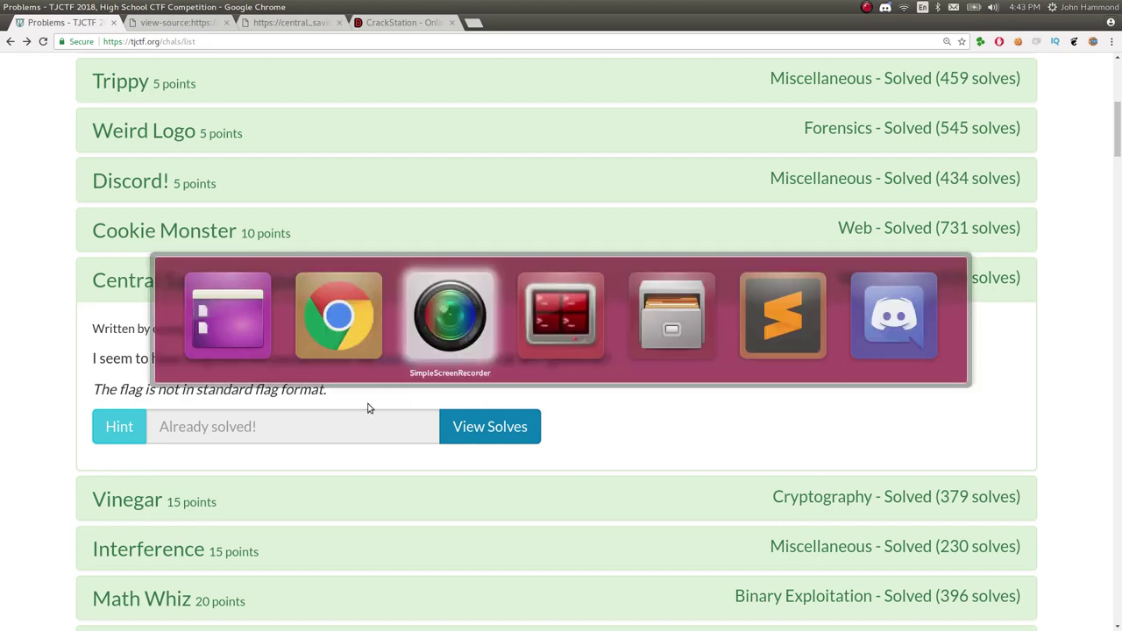
Step: In the terminal, write the flag 'avalon' to flag.txt using nano and save it
{"action": "key", "text": "alt+Tab"}
{"action": "type", "text": "nan"}
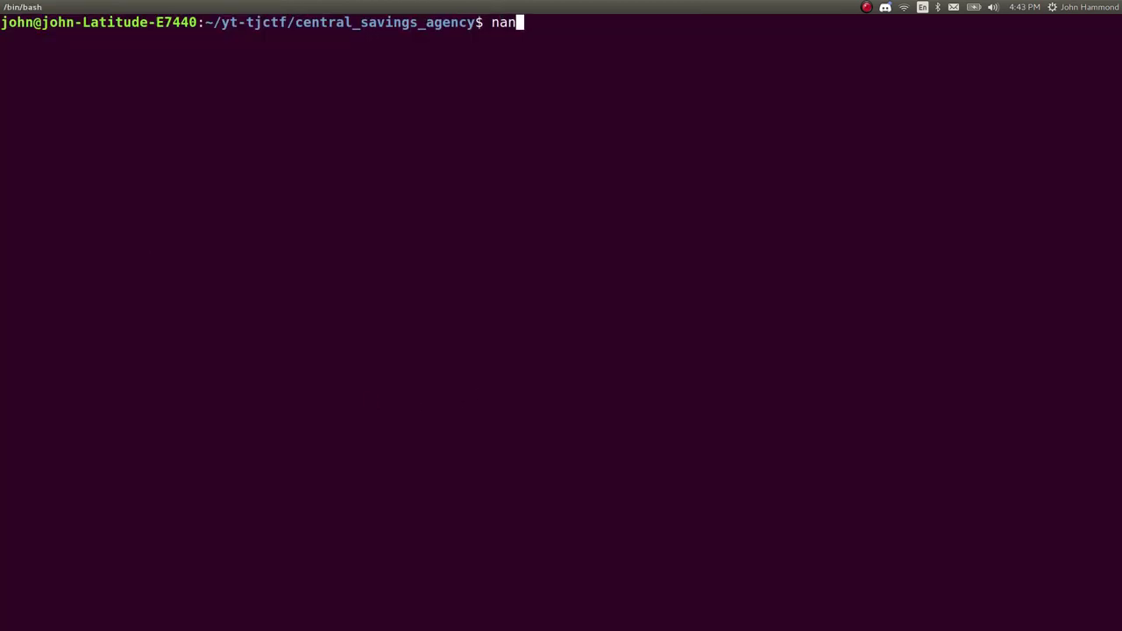
{"action": "type", "text": "o flag.txt"}
{"action": "key", "text": "Return"}
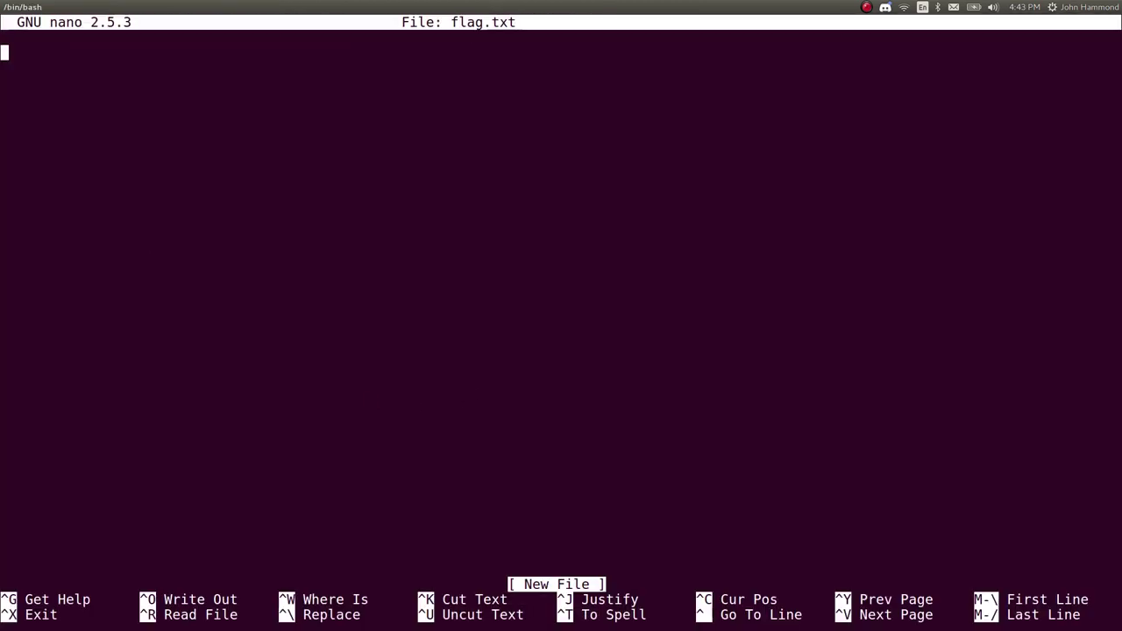
{"action": "type", "text": "avalon"}
{"action": "key", "text": "ctrl+o"}
{"action": "key", "text": "Return"}
{"action": "key", "text": "ctrl+x"}
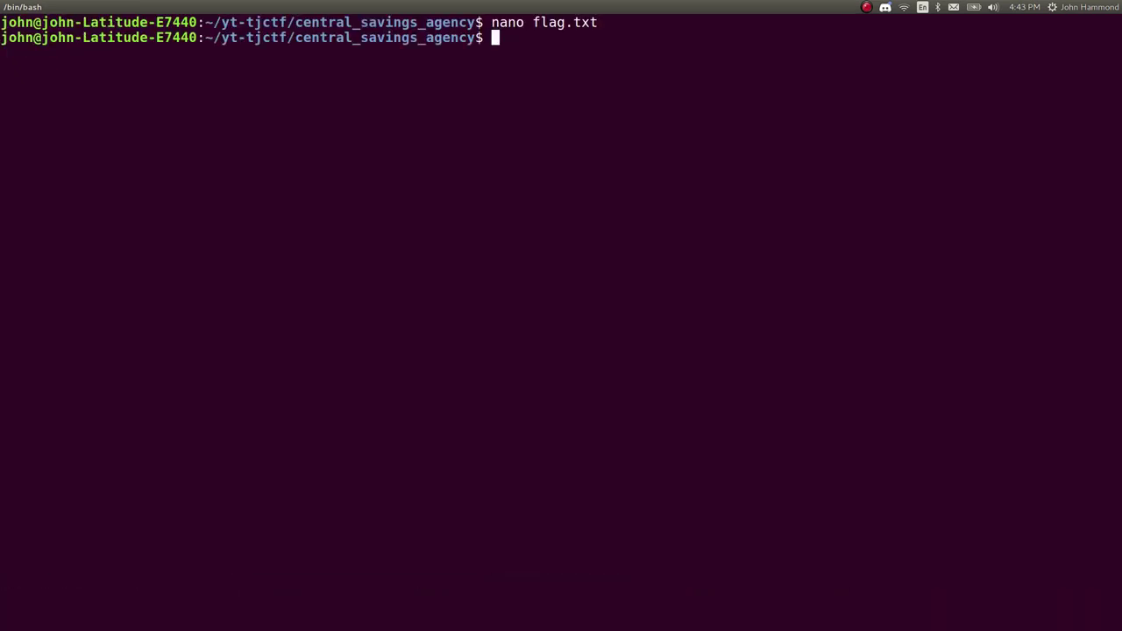
Step: From the parent folder, rename central_savings_agency to central_savings_agency_COMPLETE
{"action": "type", "text": "cd .."}
{"action": "key", "text": "Return"}
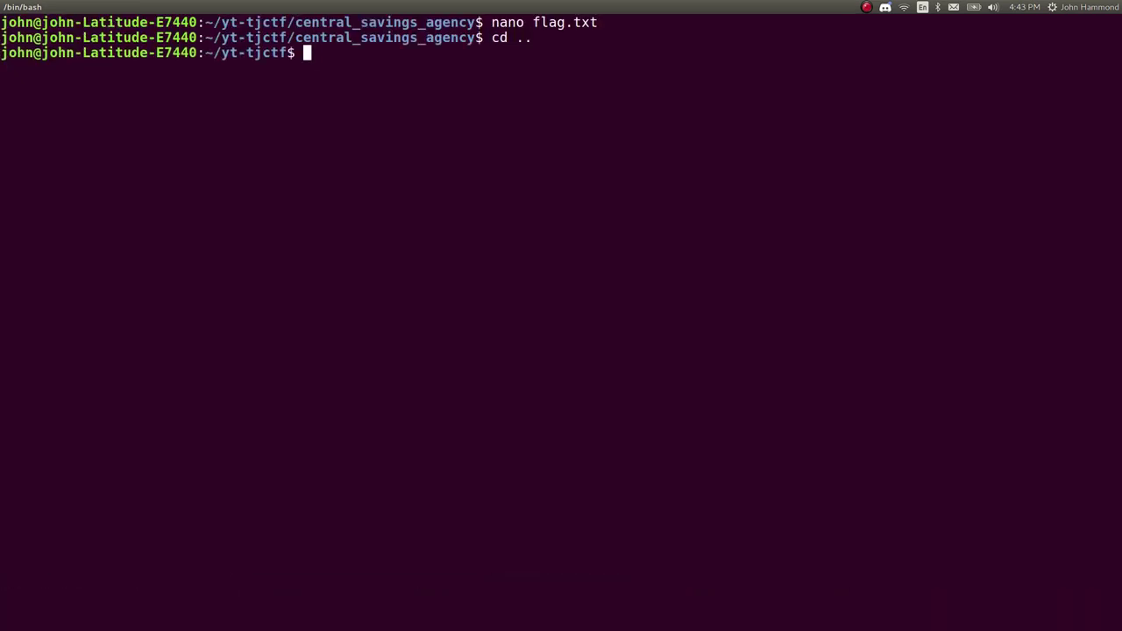
{"action": "type", "text": "mv ce"}
{"action": "key", "text": "Tab"}
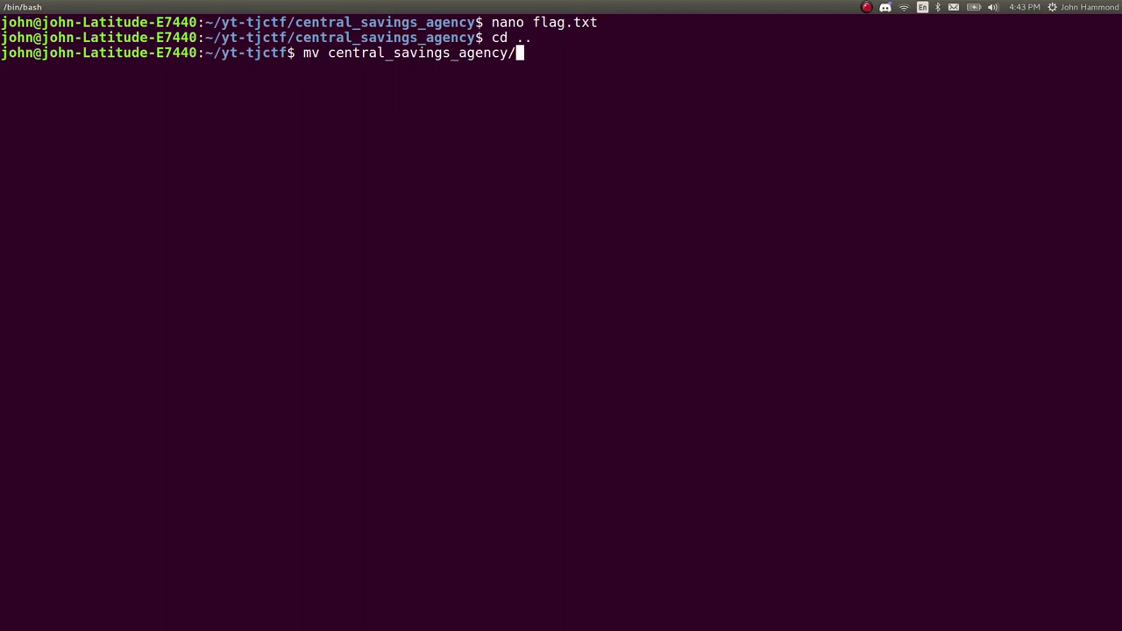
{"action": "key", "text": "BackSpace"}
{"action": "type", "text": "{}"}
{"action": "key", "text": "Left"}
{"action": "type", "text": ",_COMPLETE"}
{"action": "key", "text": "Return"}
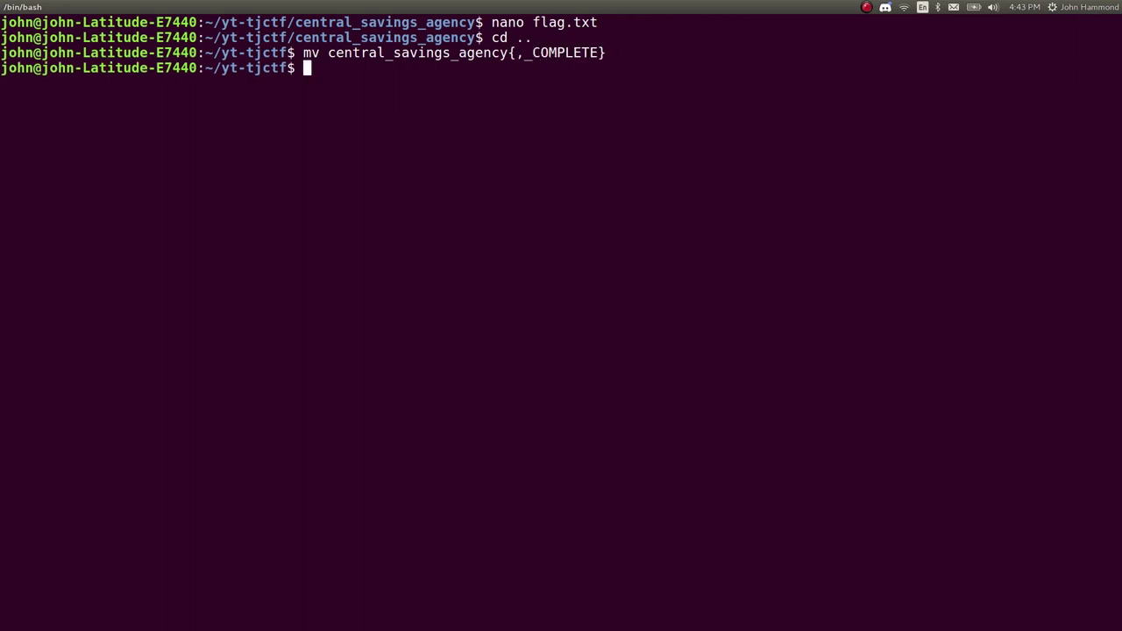
Step: Bring up SUPPORTERS.txt in Sublime Text and go to the end of the list
{"action": "key", "text": "alt+Tab"}
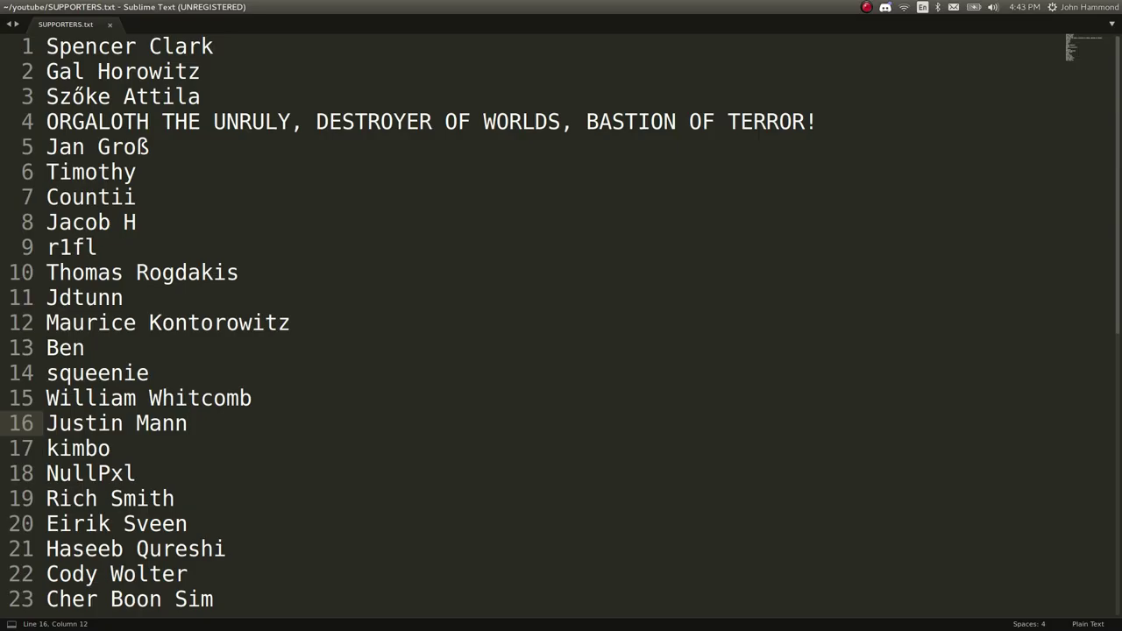
{"action": "key", "text": "shift+Down"}
{"action": "key", "text": "shift+Down"}
{"action": "key", "text": "shift+Down"}
{"action": "key", "text": "shift+Down"}
{"action": "key", "text": "shift+Down"}
{"action": "key", "text": "shift+Down"}
{"action": "key", "text": "ctrl+End"}
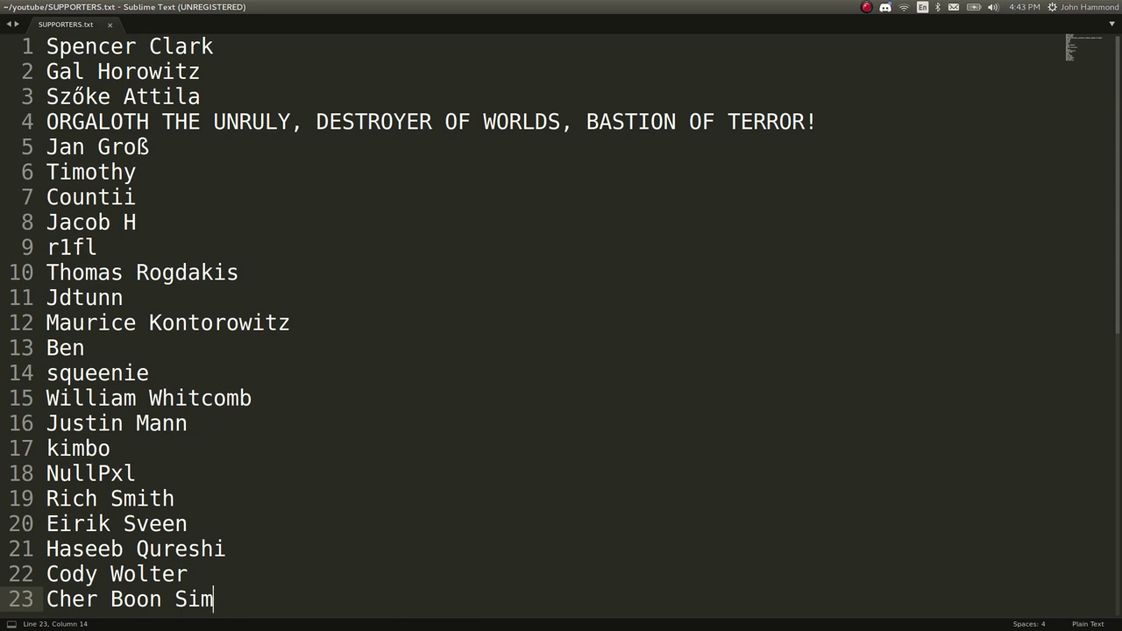
Step: Add a test line 'csdhivuhsw plz sub', delete it again, and save the file
{"action": "key", "text": "Return"}
{"action": "type", "text": "csdhivuhsw plz sub"}
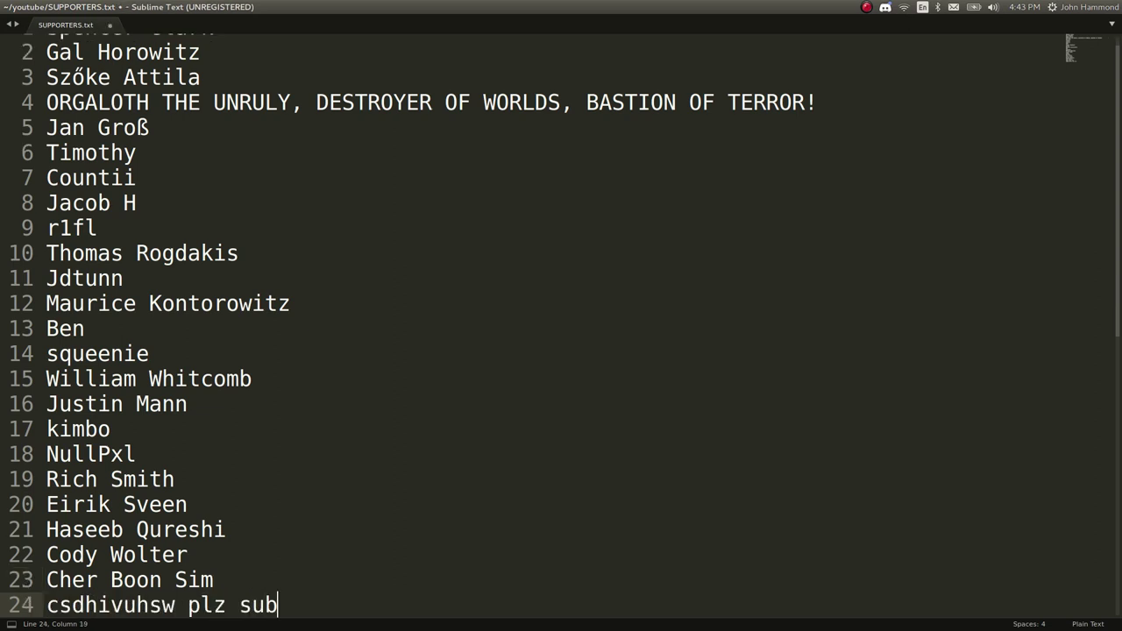
{"action": "key", "text": "shift+Home"}
{"action": "key", "text": "BackSpace"}
{"action": "key", "text": "BackSpace"}
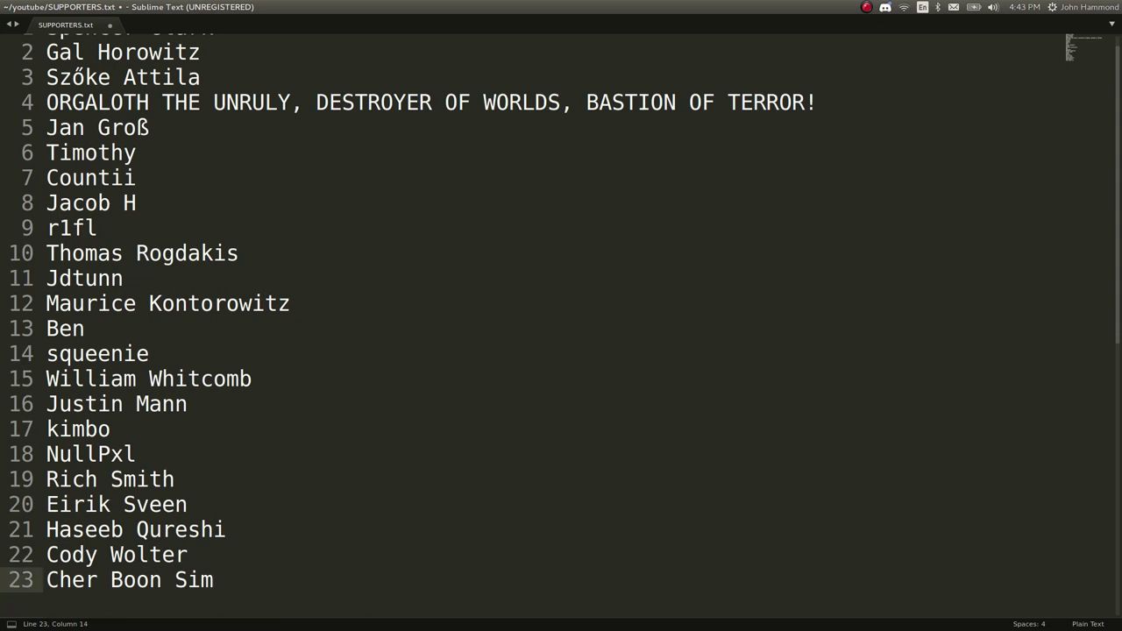
{"action": "key", "text": "ctrl+s"}
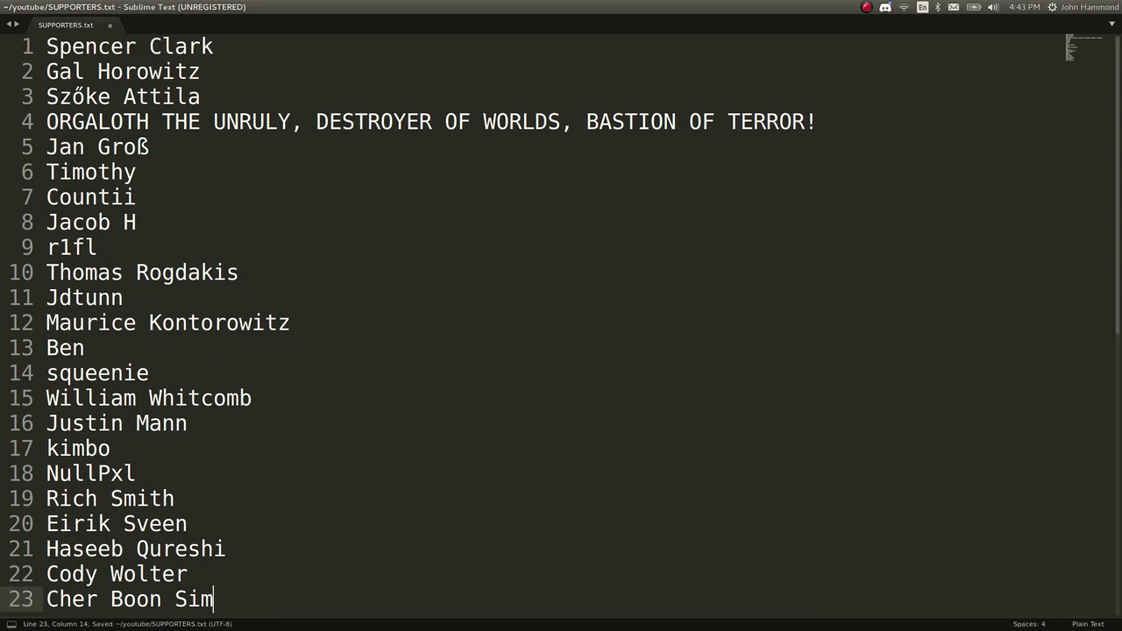